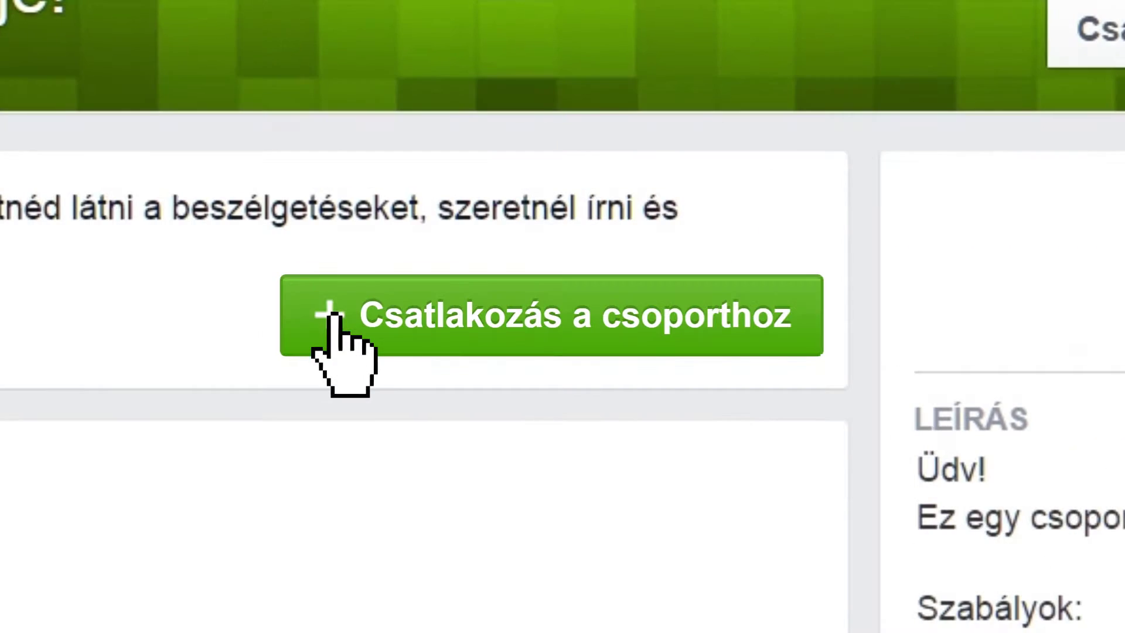
Join the Videósok Pihenője! group and write the post "Sziasztok, elkészült a legújabb videóm, ha van időtök légyszíves csekkoljátok"
left_click(436, 358)
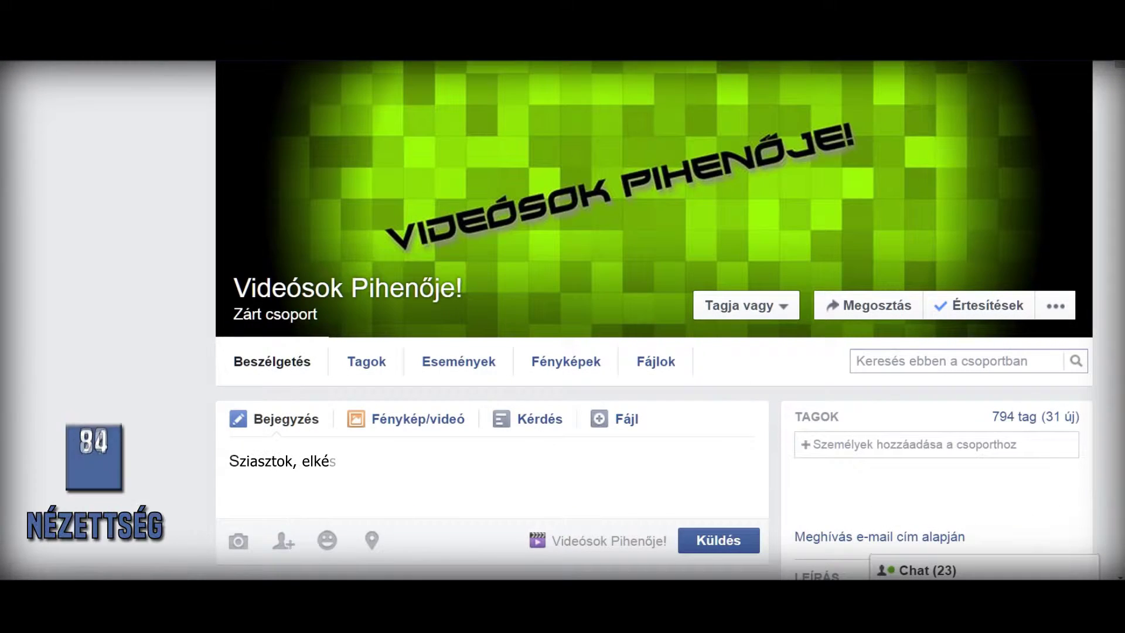
type("zült a legújabb videóm, ha van időtök légyszíves csekkoljátok")
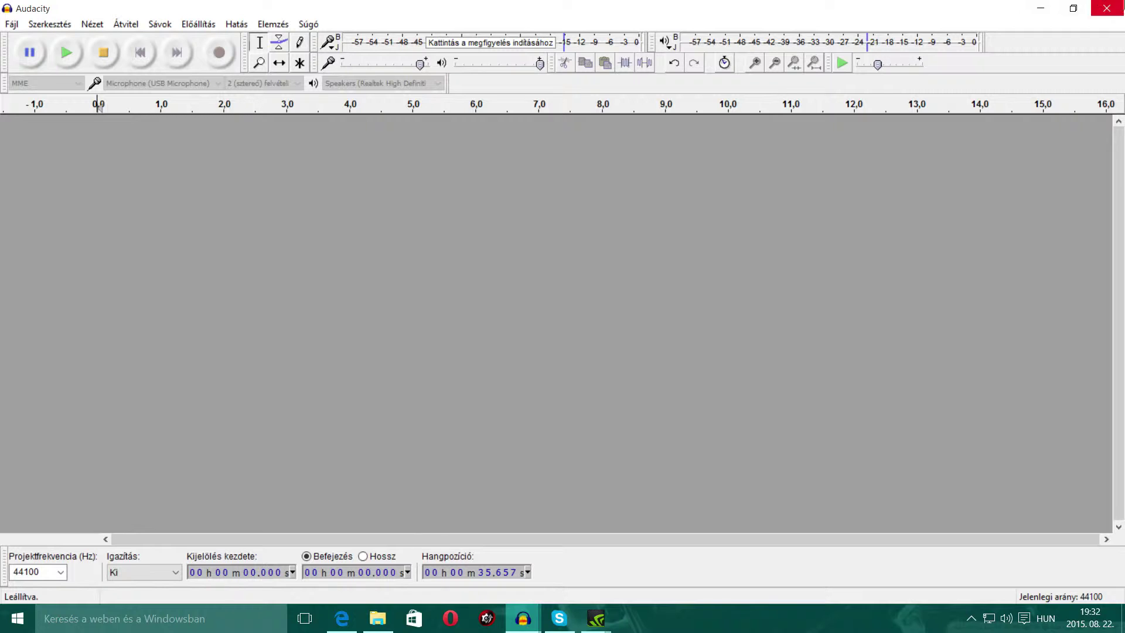
Switch to Audacity and arrange the window that is already recording and the empty project window side by side
left_click(1038, 10)
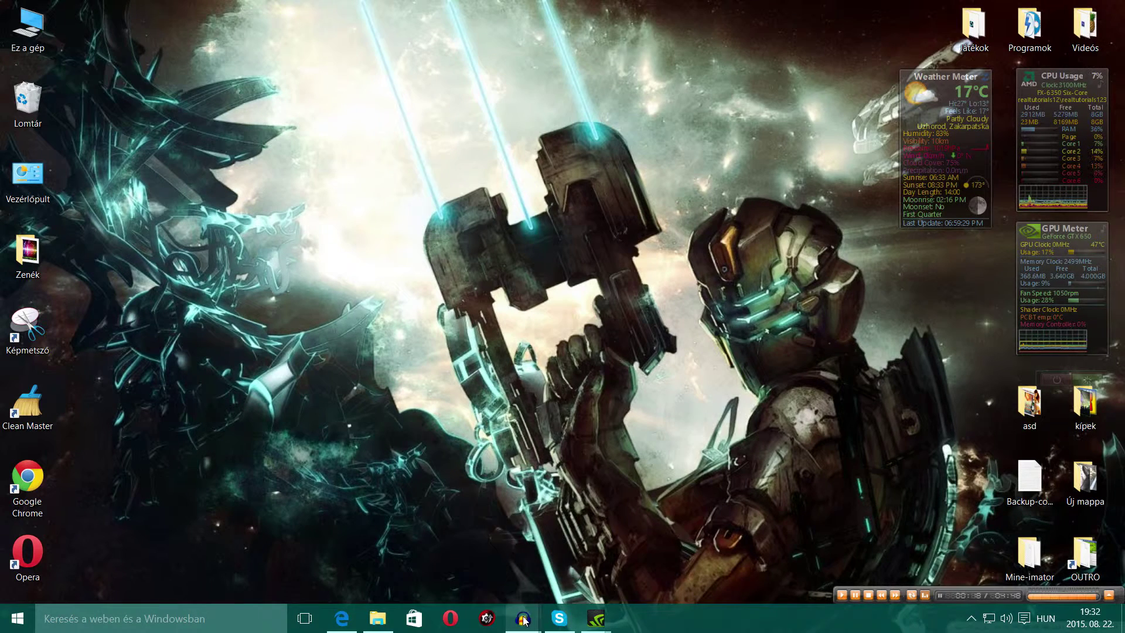
mouse_move(523, 618)
left_click(567, 541)
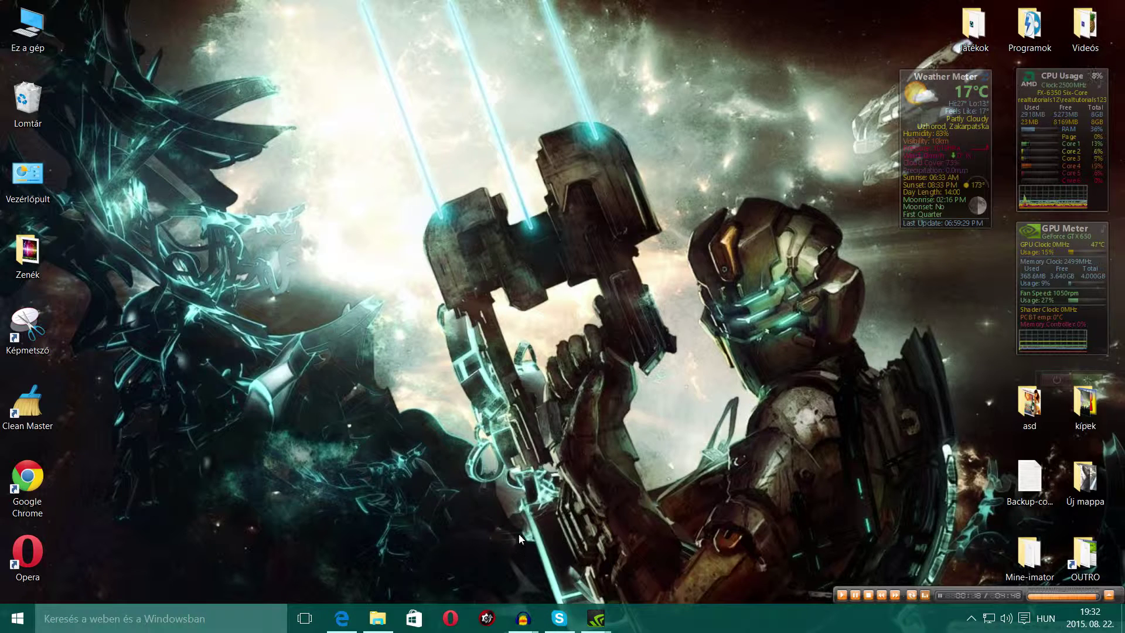
mouse_move(523, 618)
left_click(573, 533)
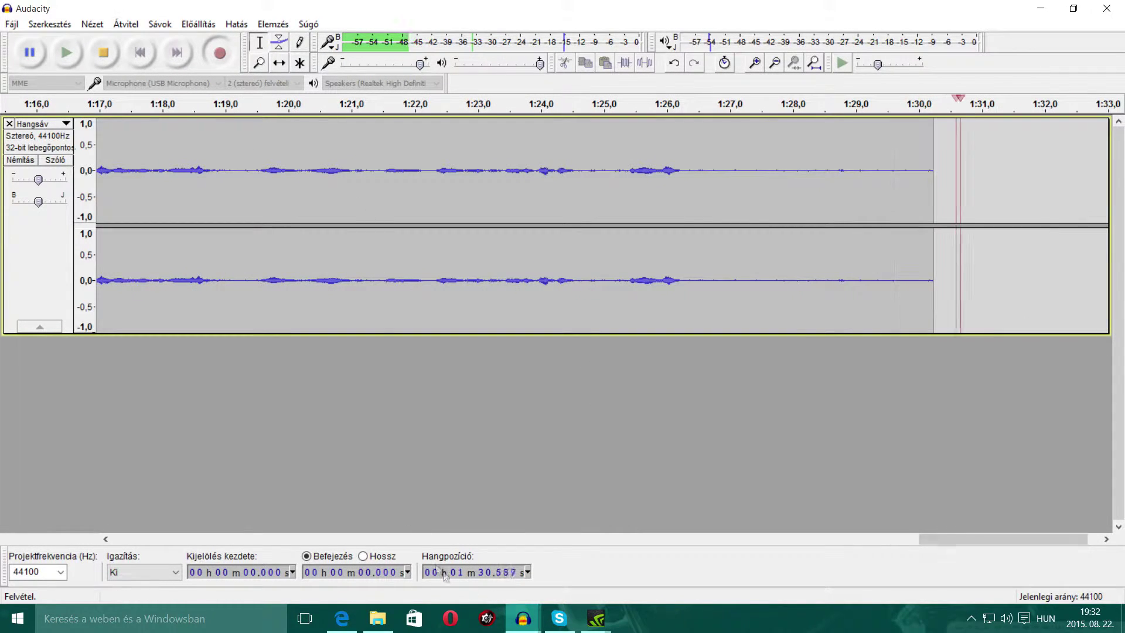
left_click_drag(939, 12, 2, 27)
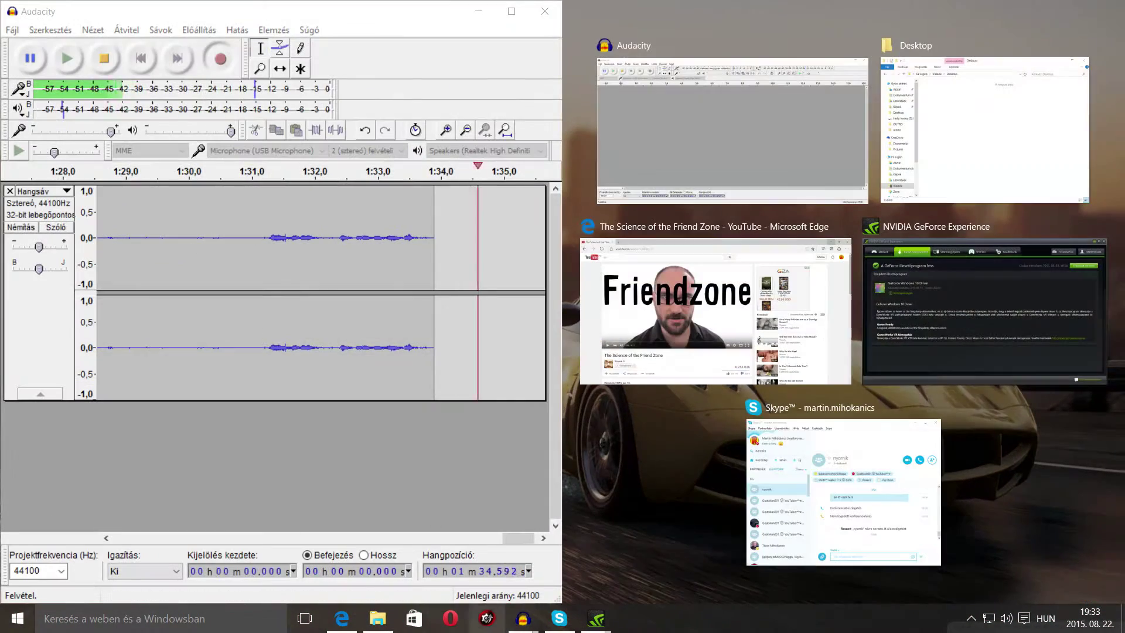
left_click(769, 88)
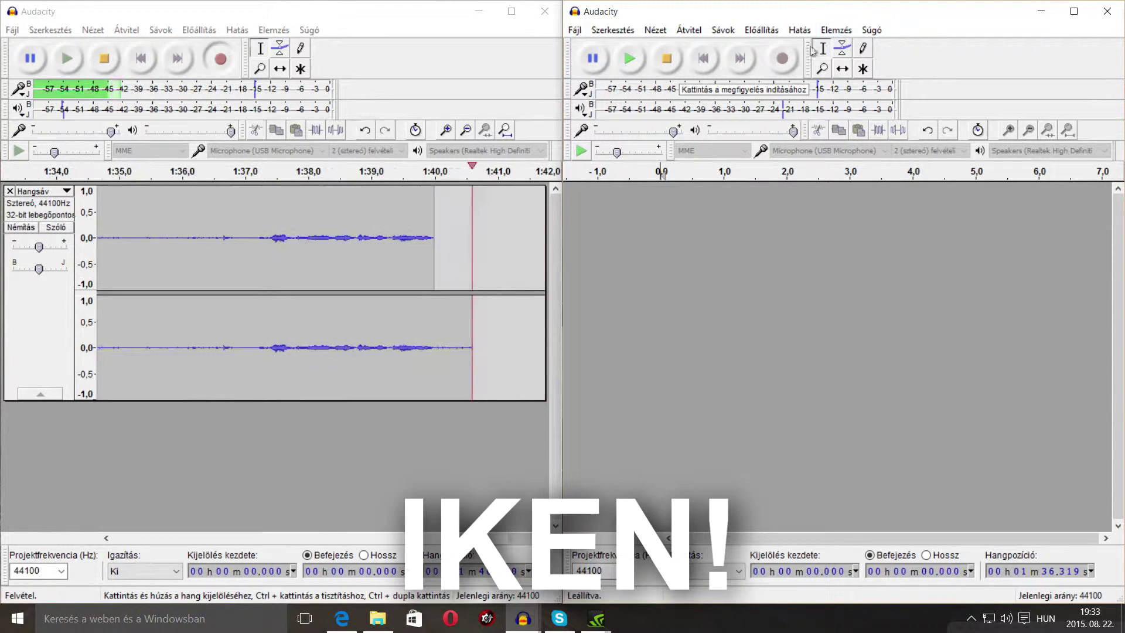
Record a new stereo voice sample about 27 seconds long in the empty project, starting with silence before speaking
left_click(634, 62)
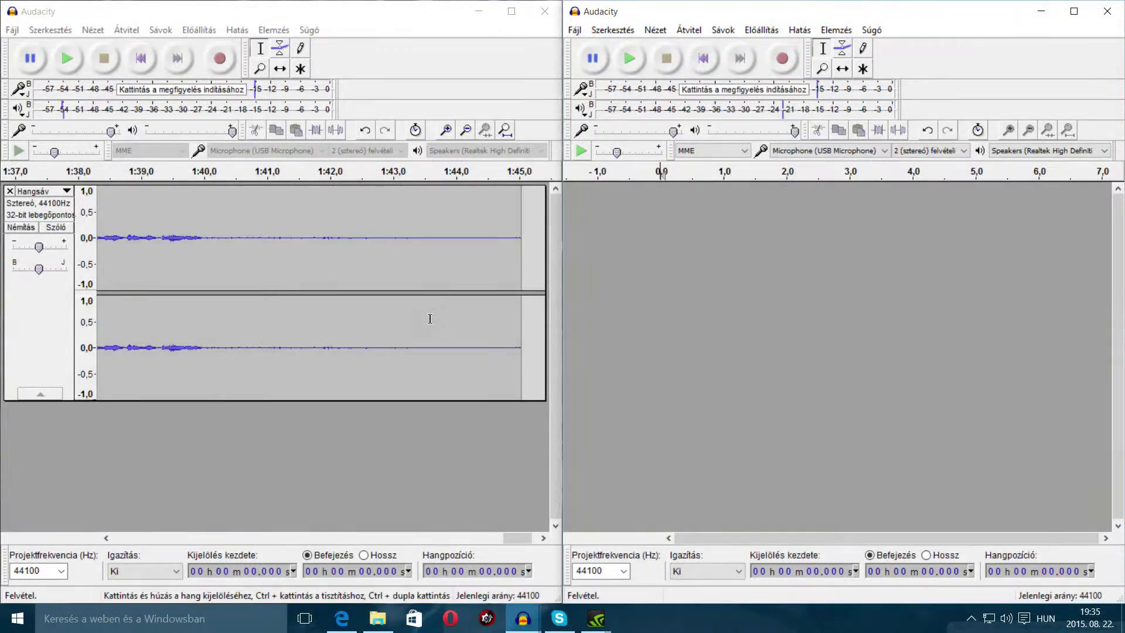
left_click(781, 60)
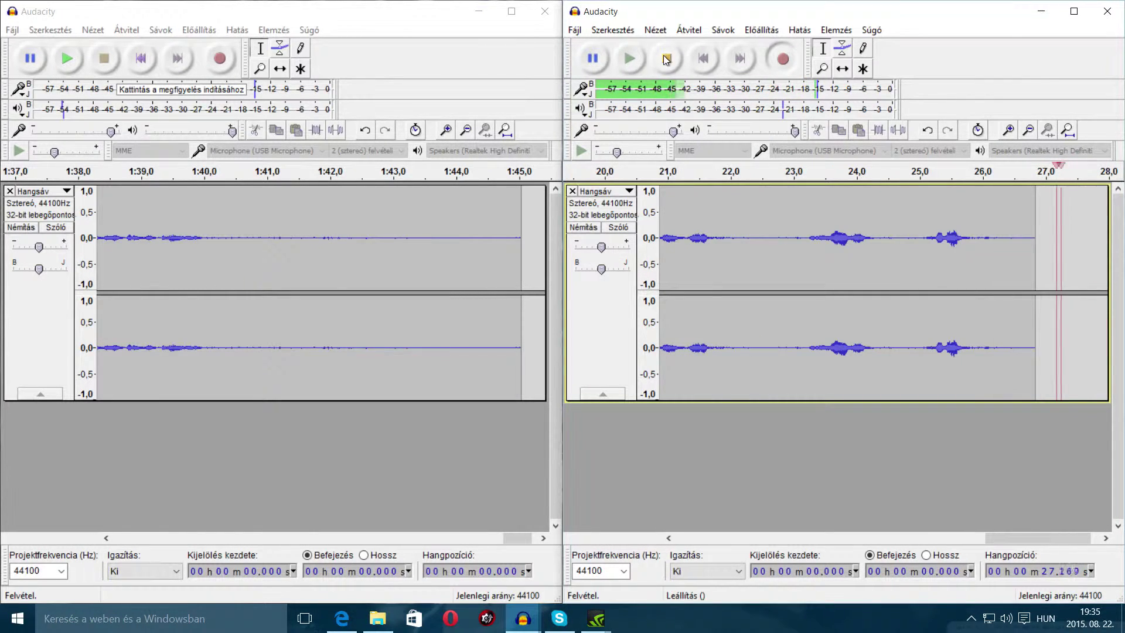
left_click(666, 59)
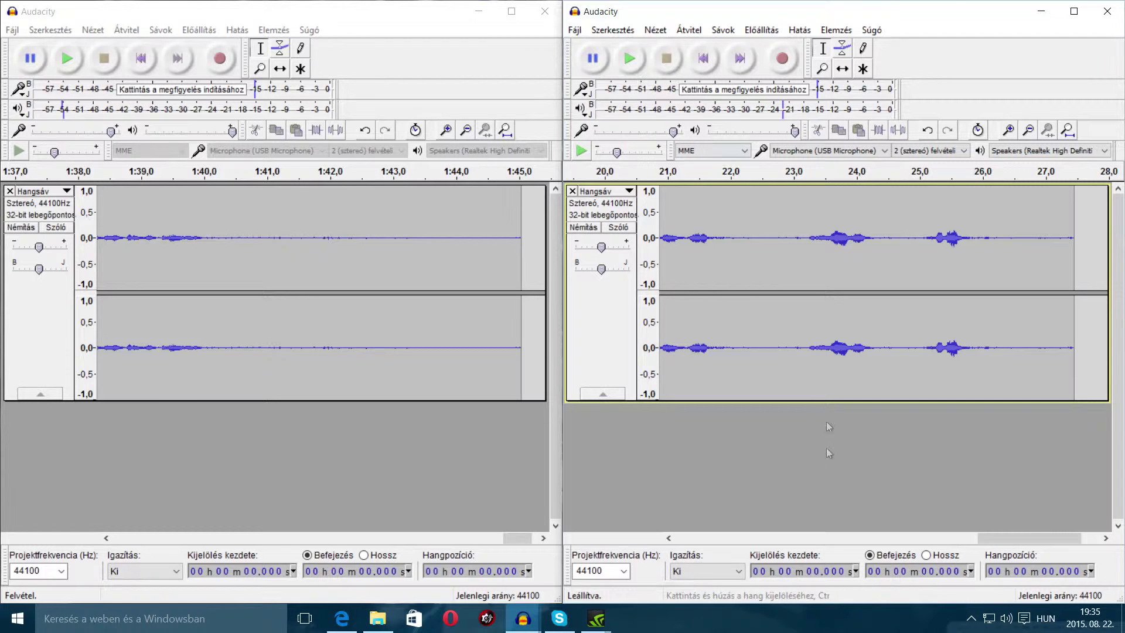
Maximize the window holding the new voice recording, with the beginning of its track in view
left_click_drag(996, 537, 666, 531)
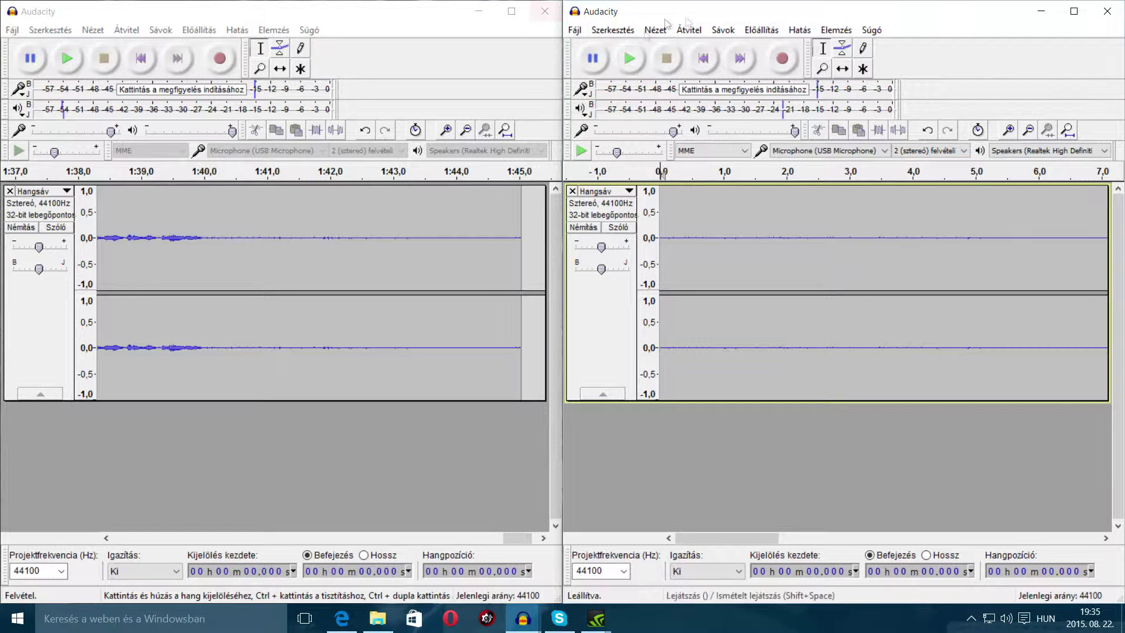
left_click_drag(679, 14, 216, 7)
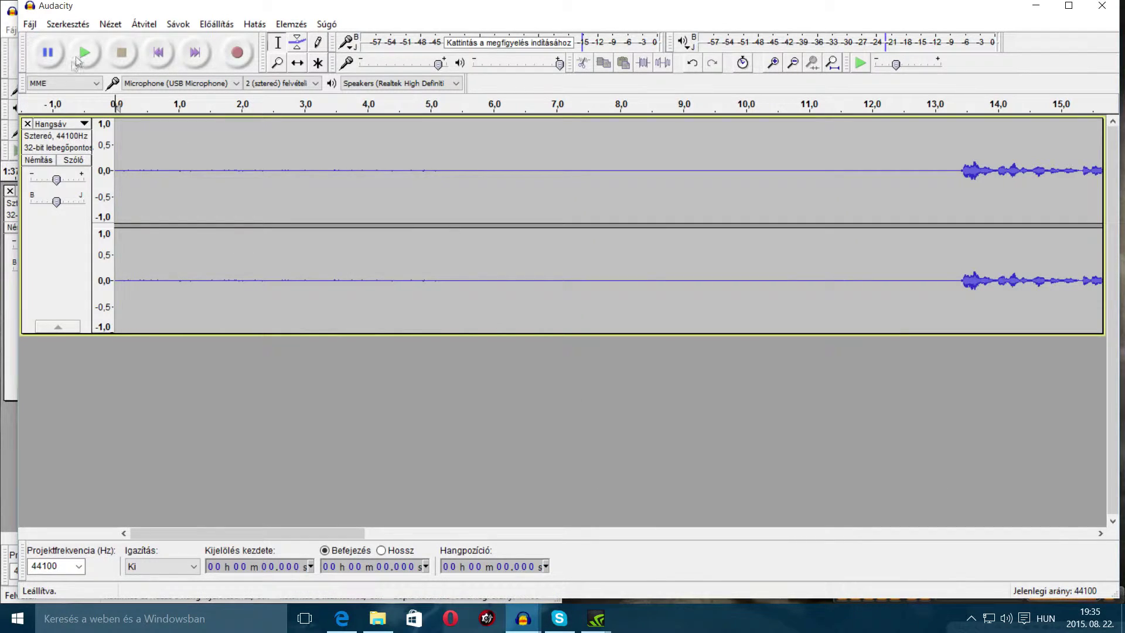
left_click_drag(128, 7, 264, 4)
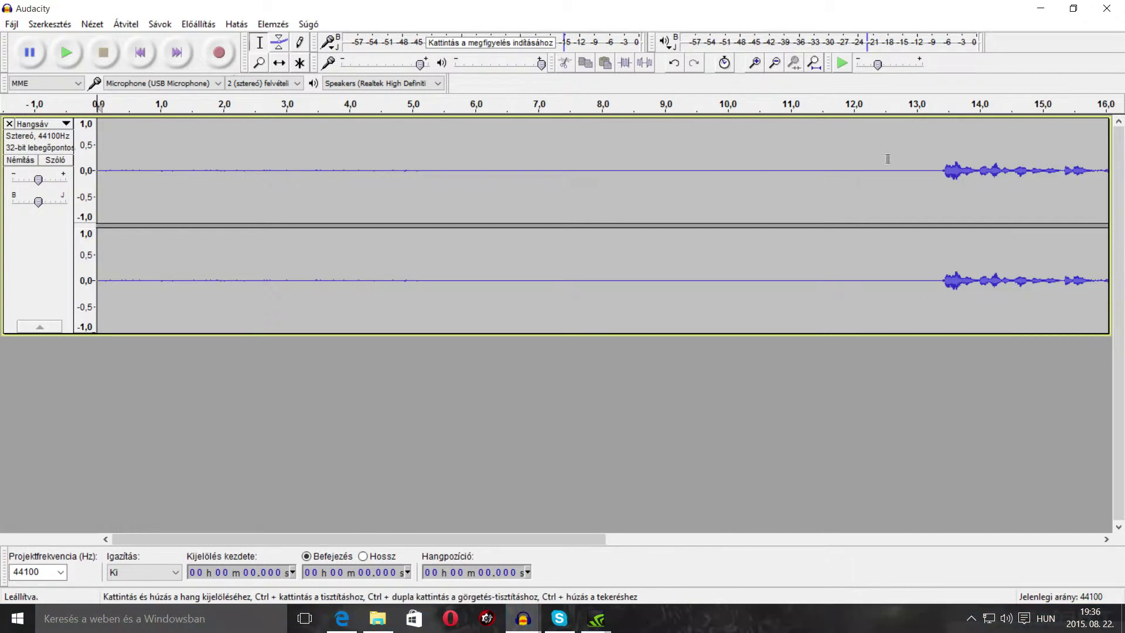
Select the silent first 13.2 seconds of the track and capture them as the noise profile for Noise Reduction
left_click_drag(937, 144, 96, 155)
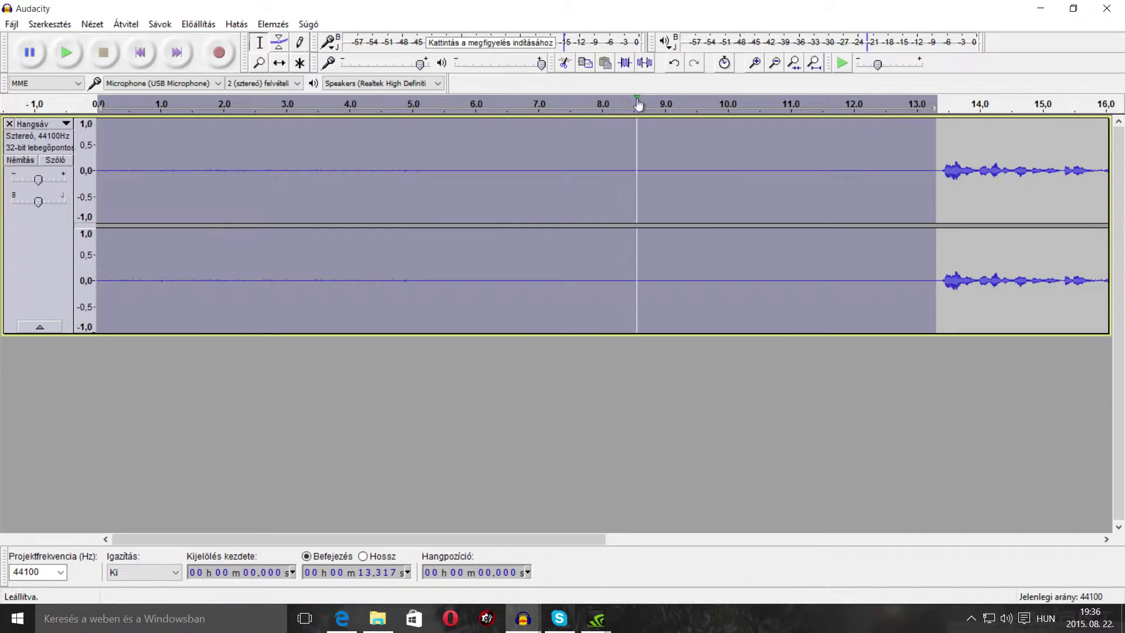
left_click(948, 154)
left_click_drag(930, 143, 94, 154)
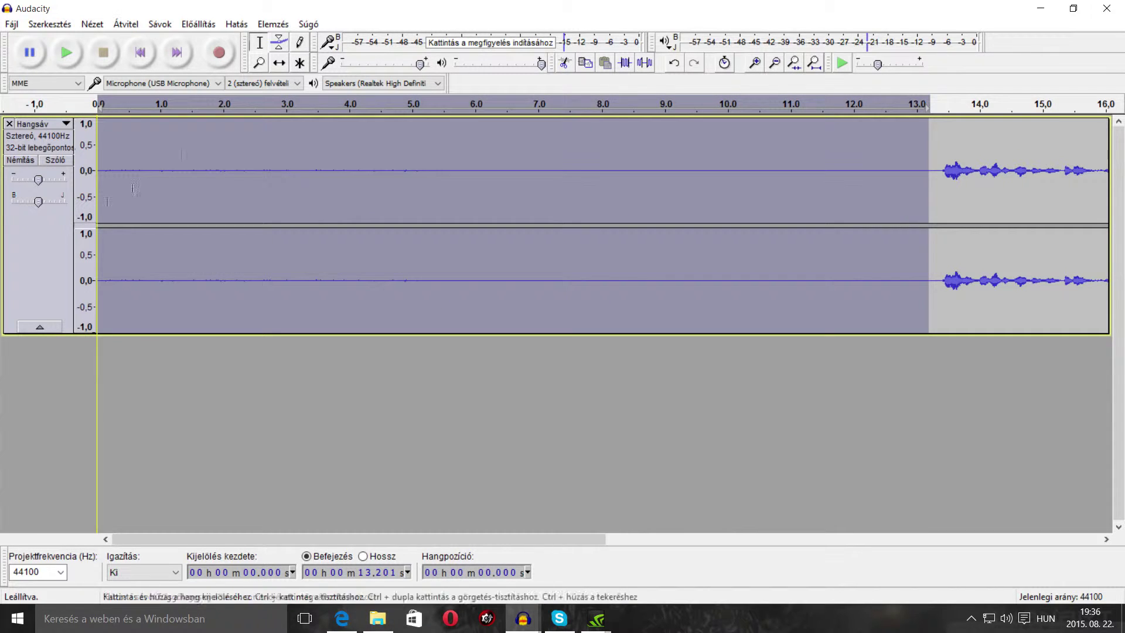
left_click(237, 24)
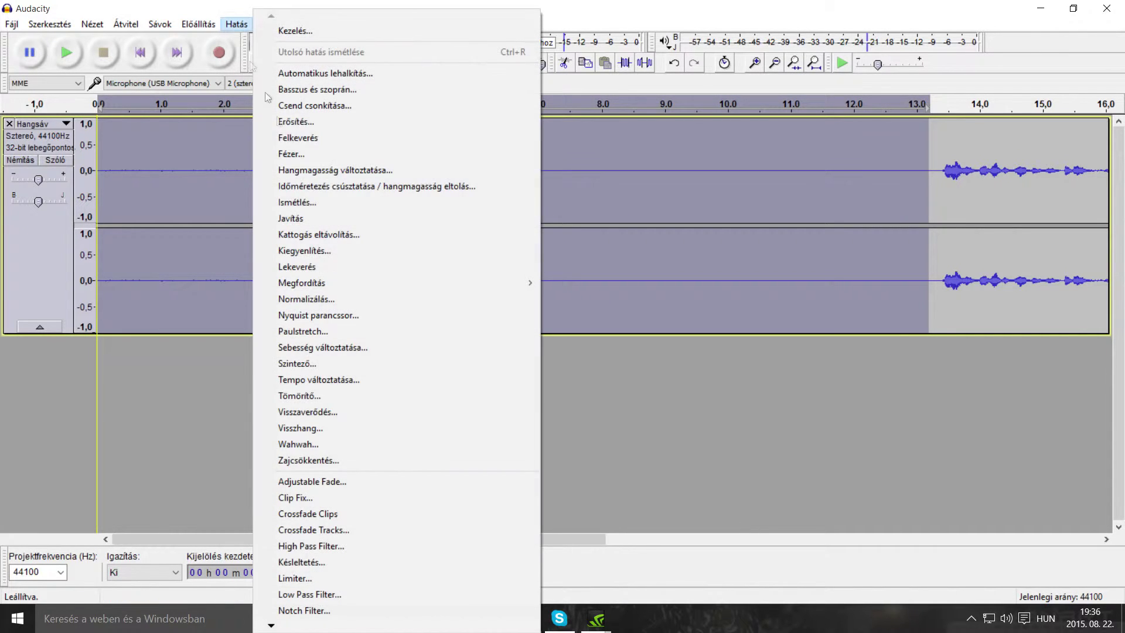
left_click(310, 461)
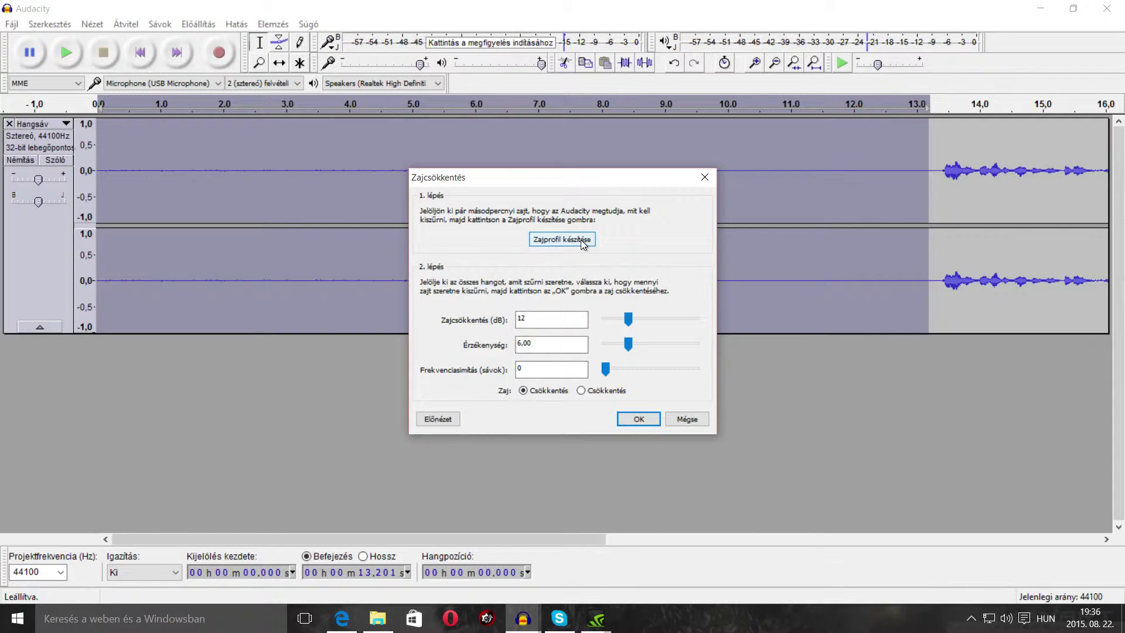
left_click(582, 241)
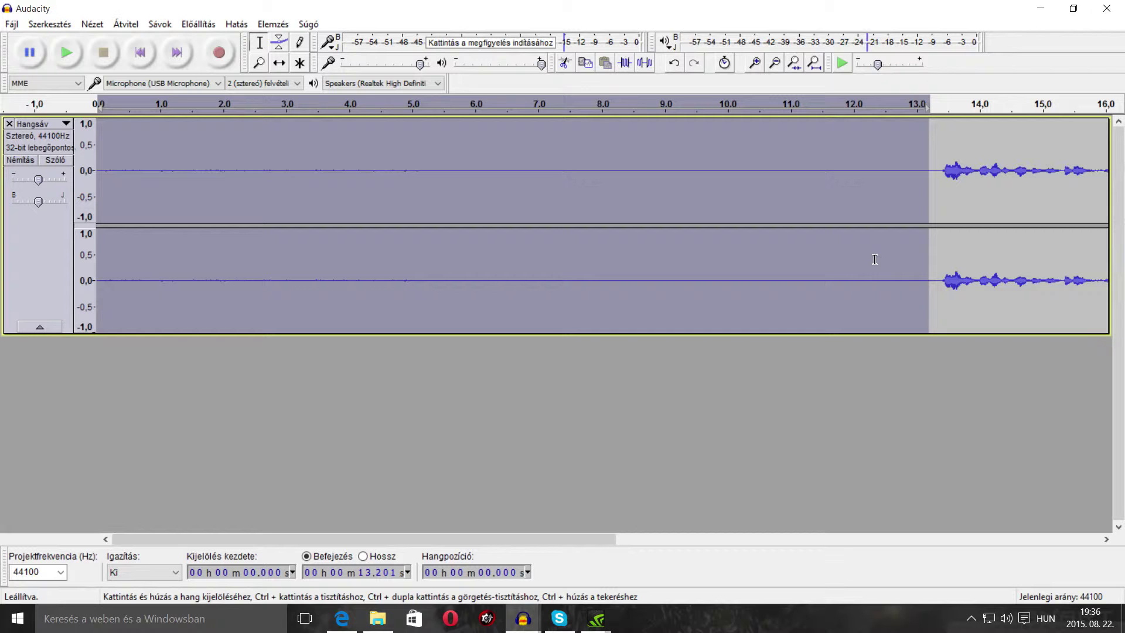
left_click(894, 395)
left_click(594, 256)
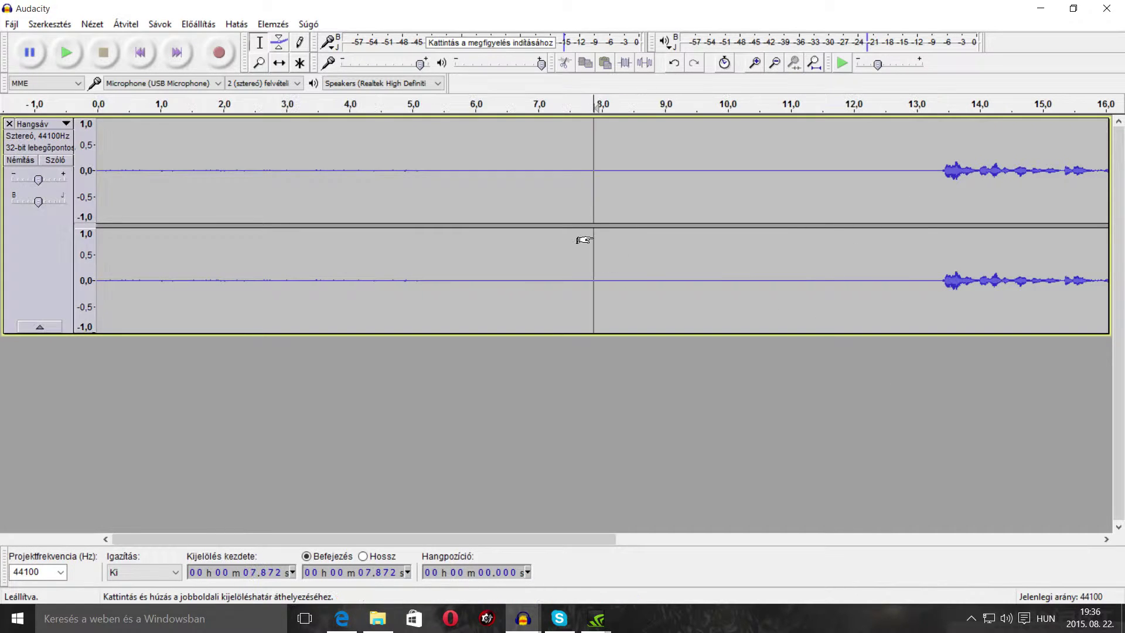
key("ctrl+a")
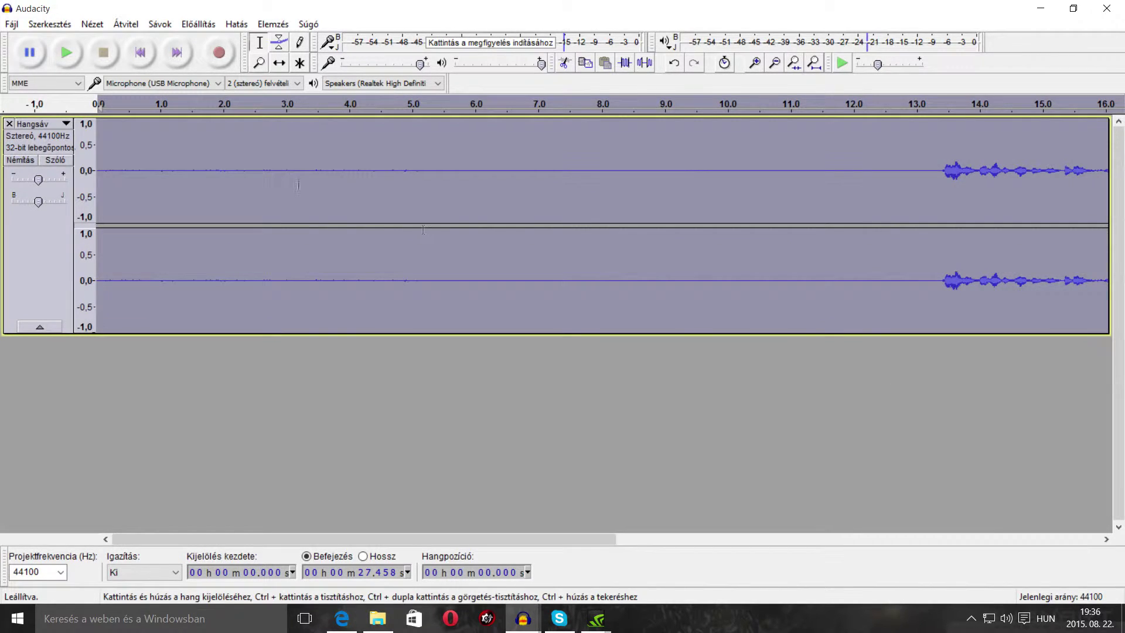
left_click(237, 24)
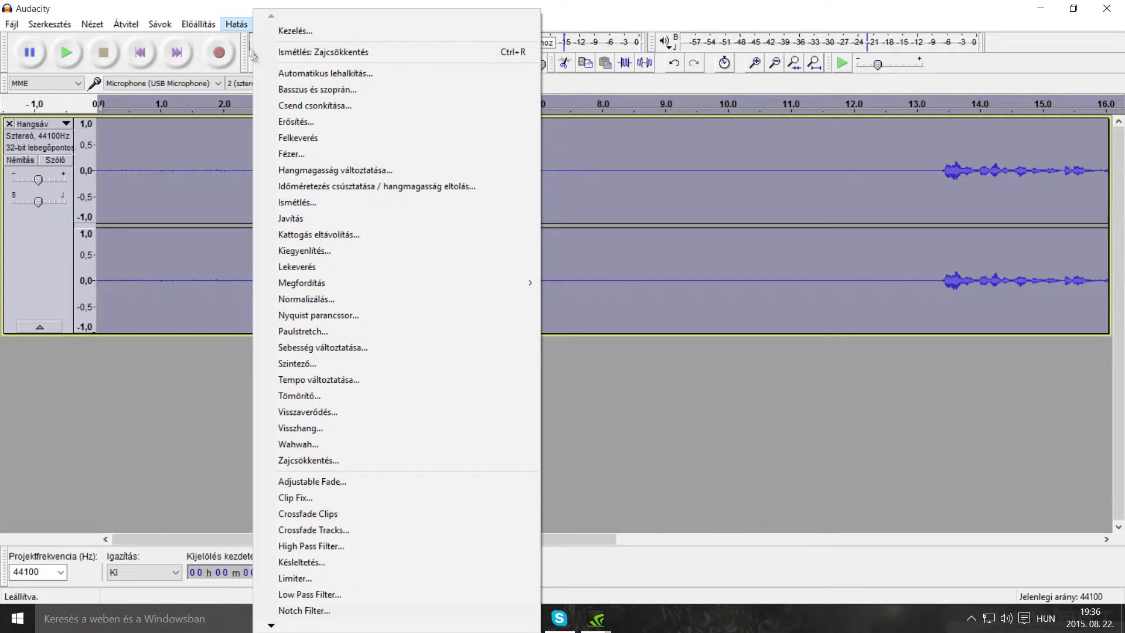
left_click(161, 454)
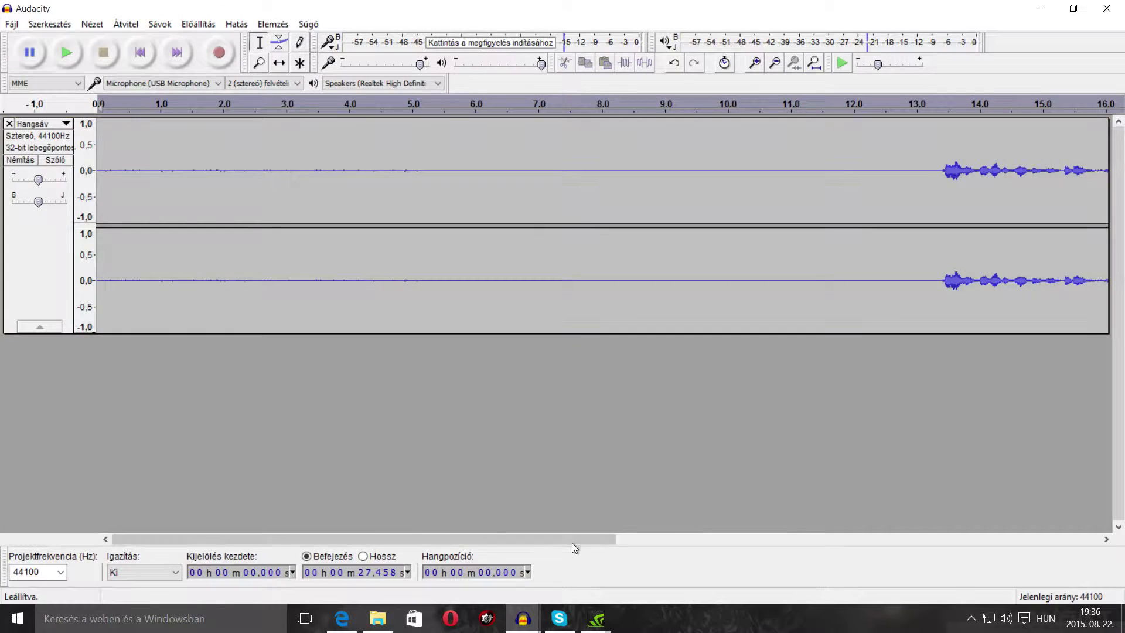
Select the whole track and apply Noise Reduction with 17 dB reduction and a sensitivity of 6.50
left_click_drag(570, 539, 1054, 539)
left_click_drag(855, 165, 2, 484)
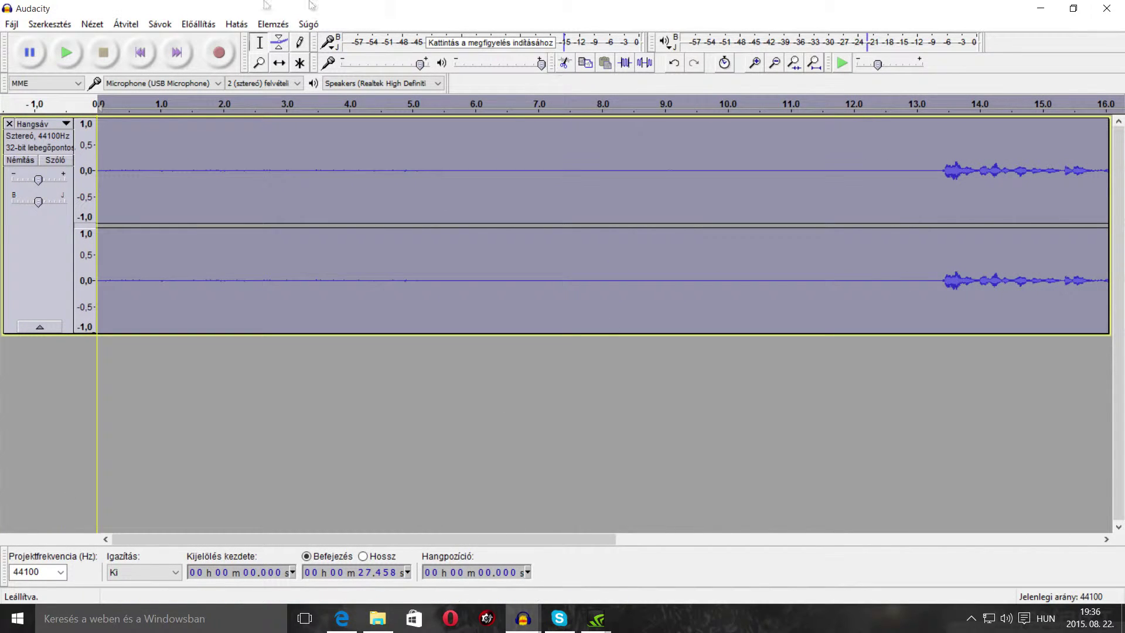
left_click(238, 24)
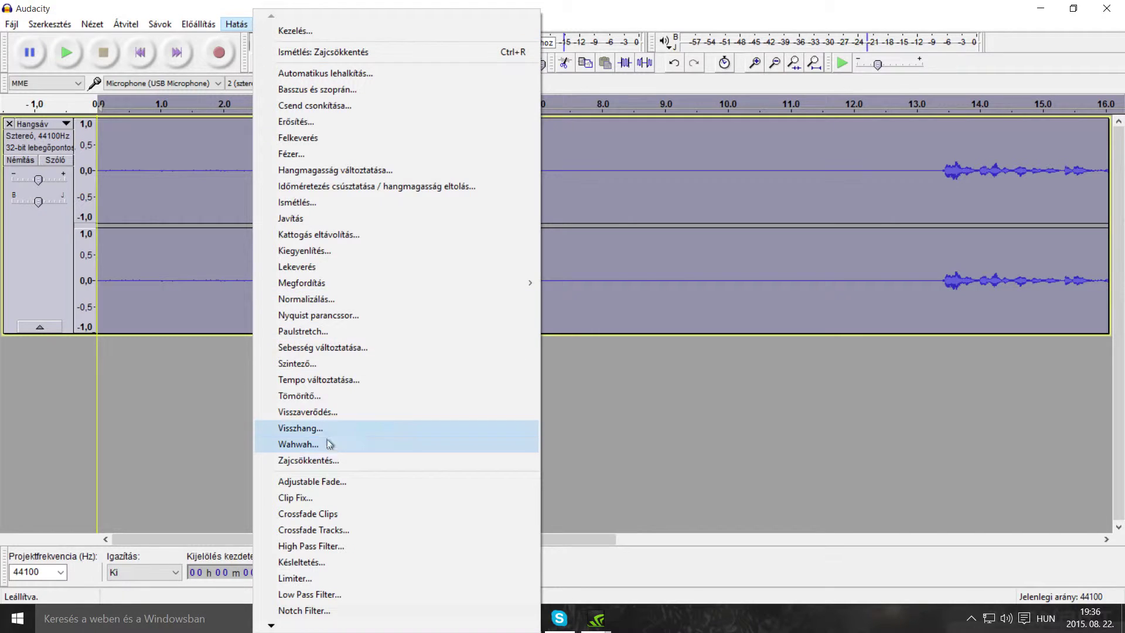
left_click(319, 460)
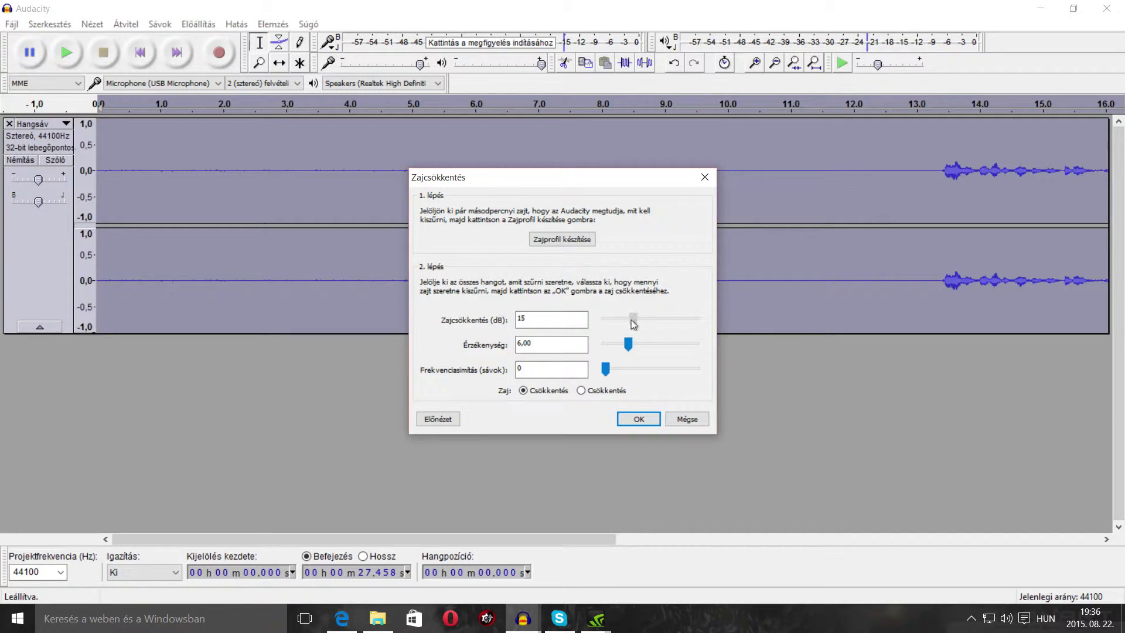
left_click_drag(631, 330, 637, 330)
left_click_drag(628, 345, 630, 350)
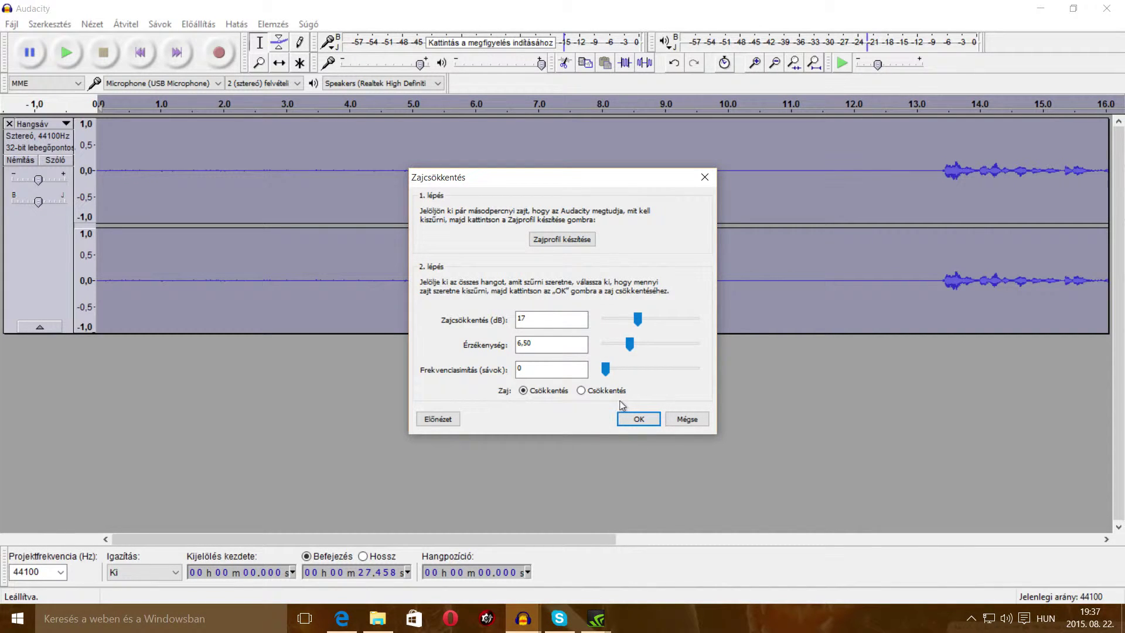
left_click(638, 420)
left_click(627, 417)
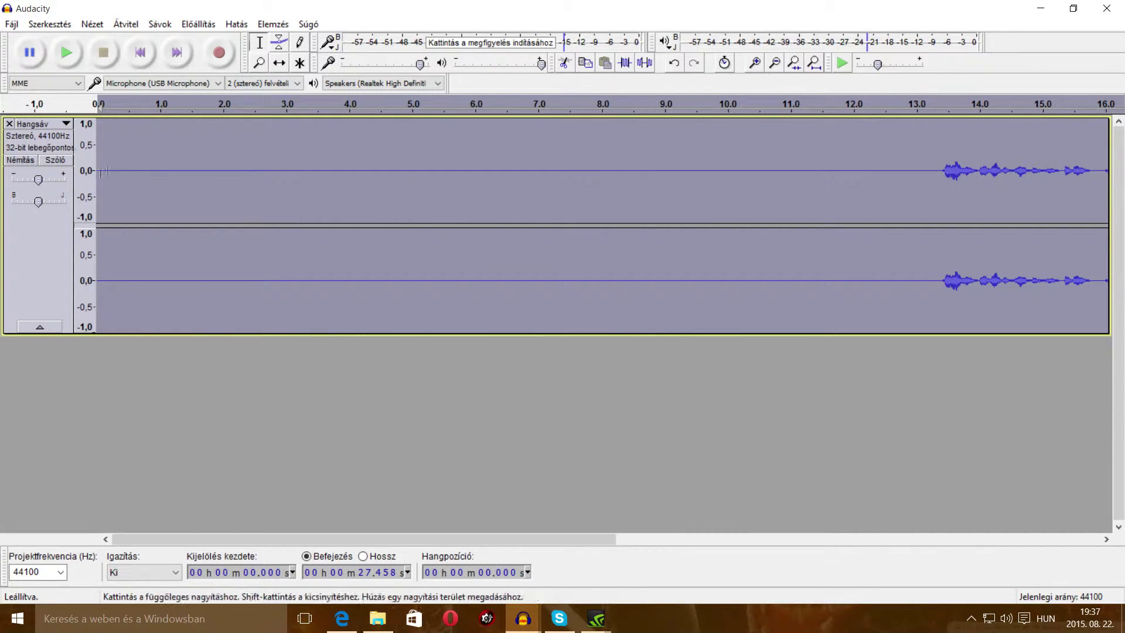
Play the opening of the noise-reduced track briefly from about 0.4 seconds
left_click(123, 147)
left_click(75, 54)
left_click(104, 54)
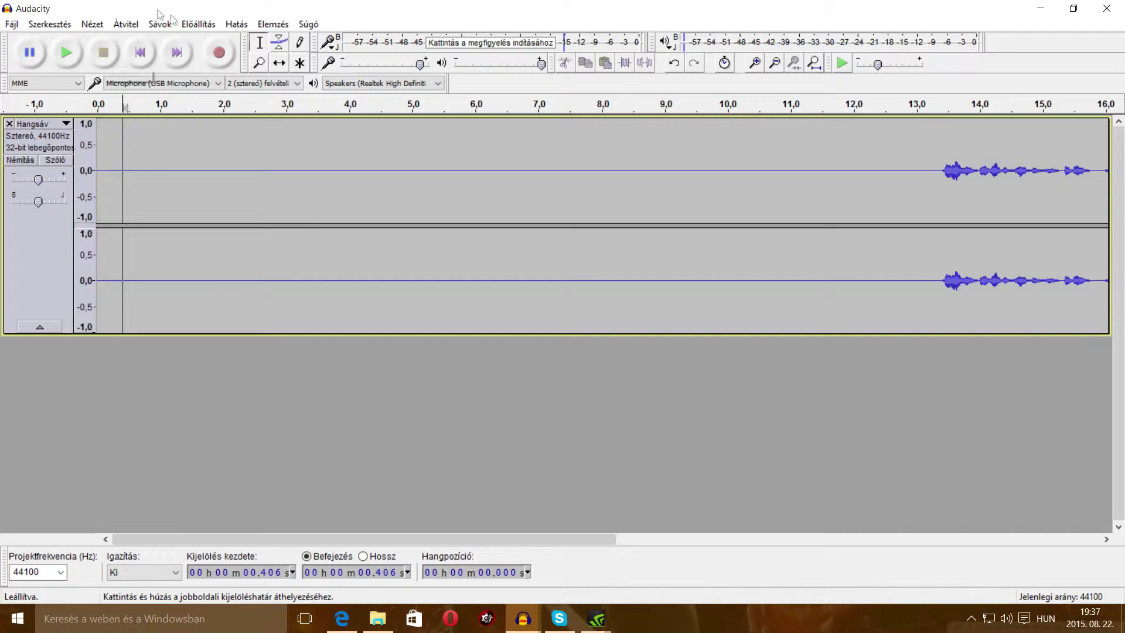
Repeat the last Noise Reduction effect on the whole track
left_click(241, 26)
left_click(316, 22)
left_click(237, 24)
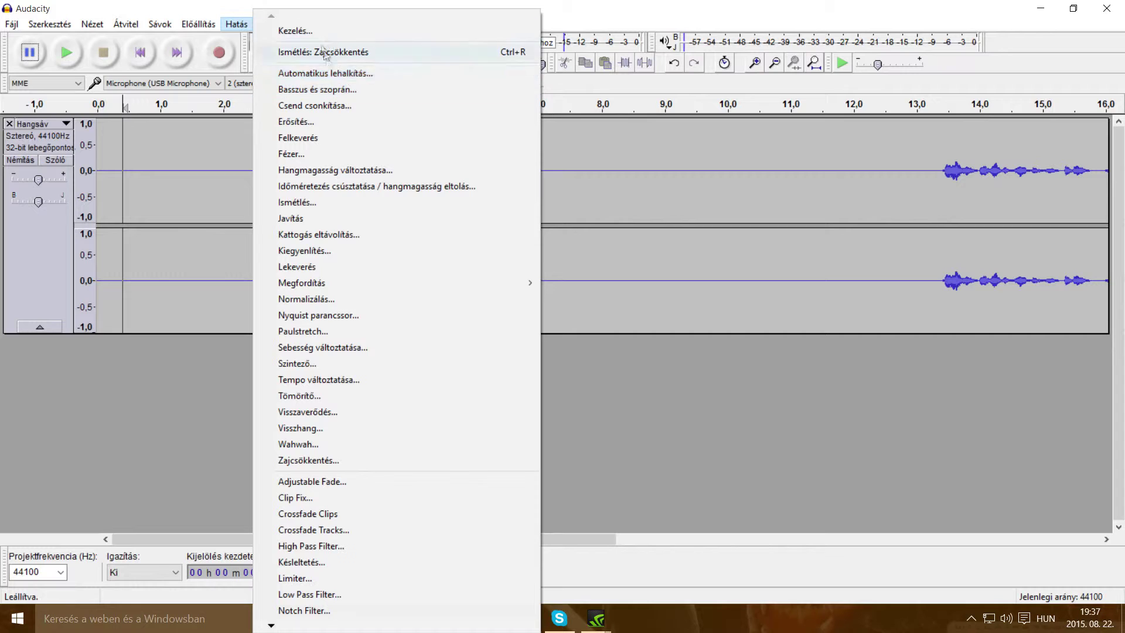
left_click(436, 52)
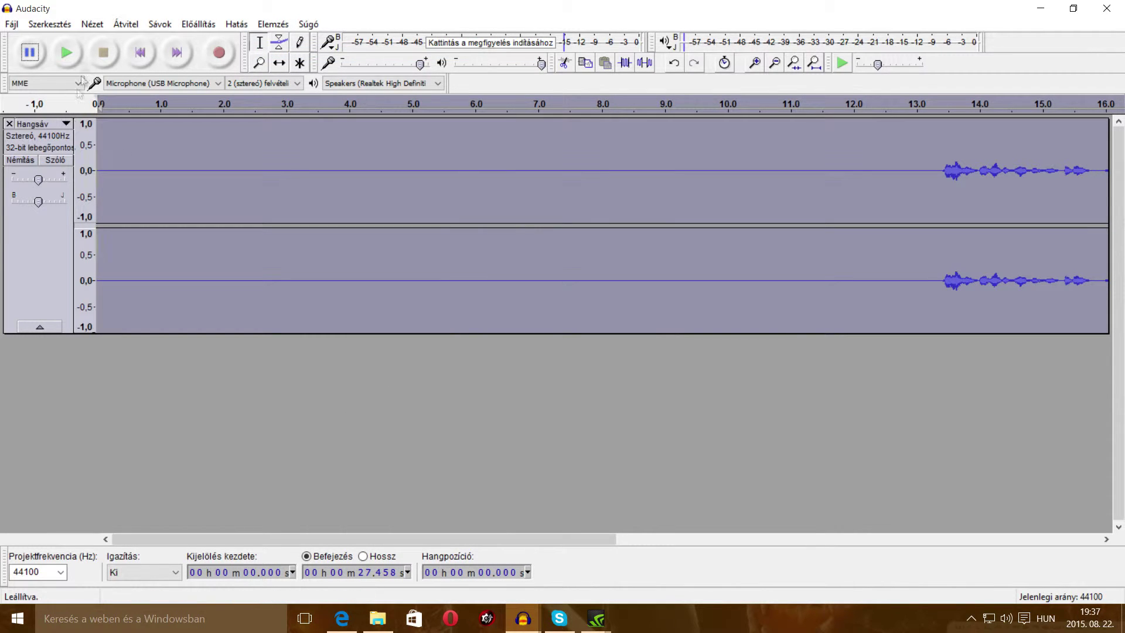
Listen to the cleaned speech by playing the track from about 13.3 seconds, just before the voice begins
left_click(66, 52)
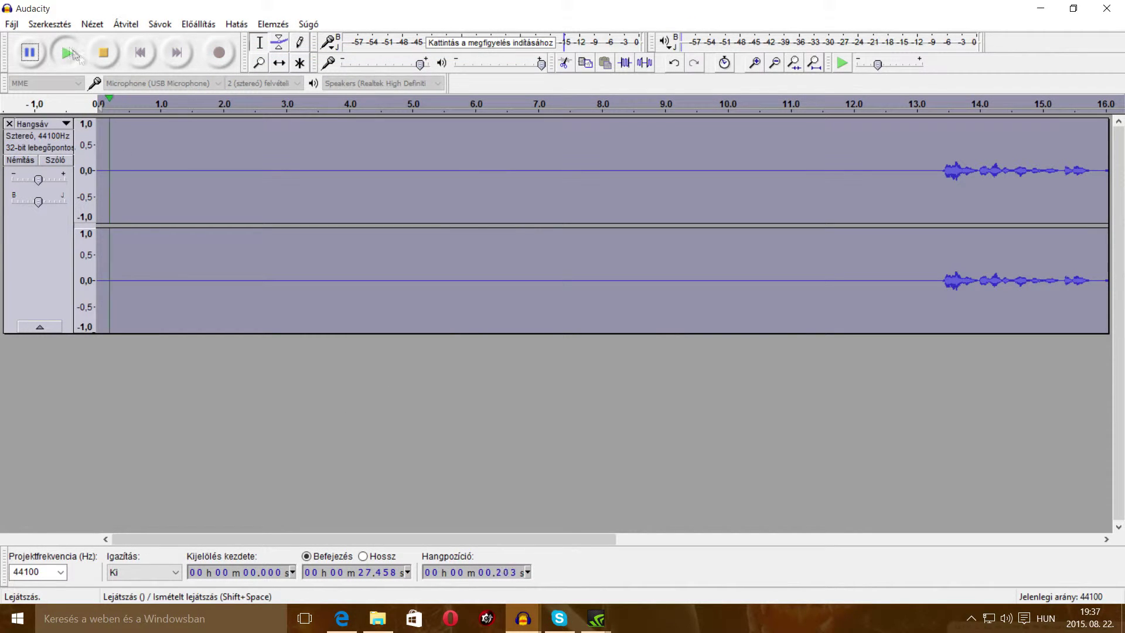
left_click(113, 54)
left_click(936, 166)
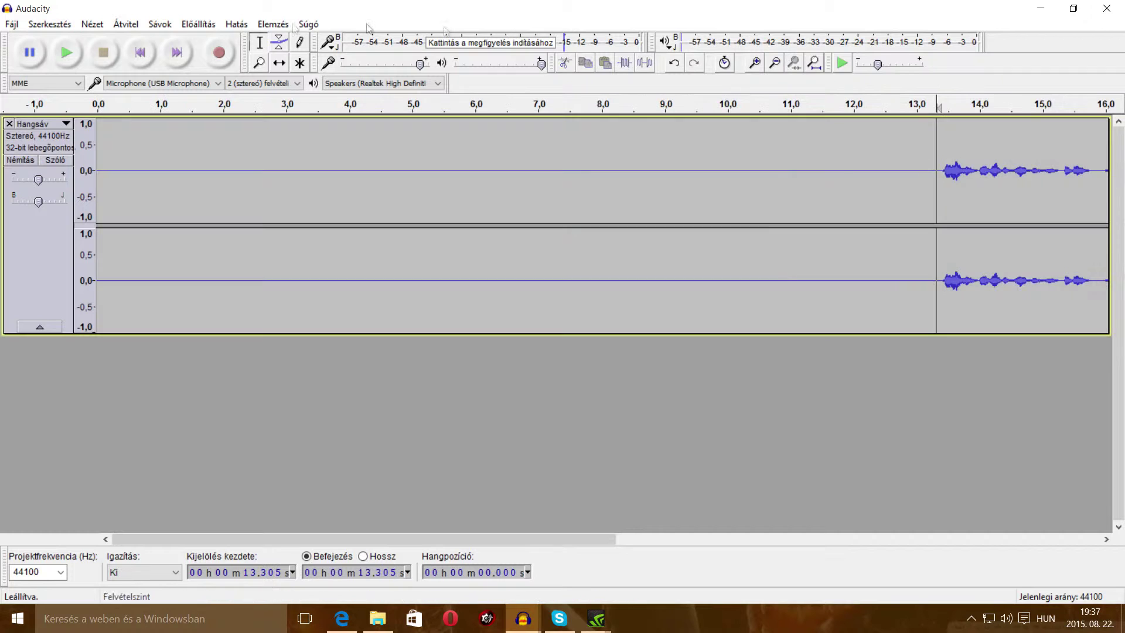
left_click(66, 54)
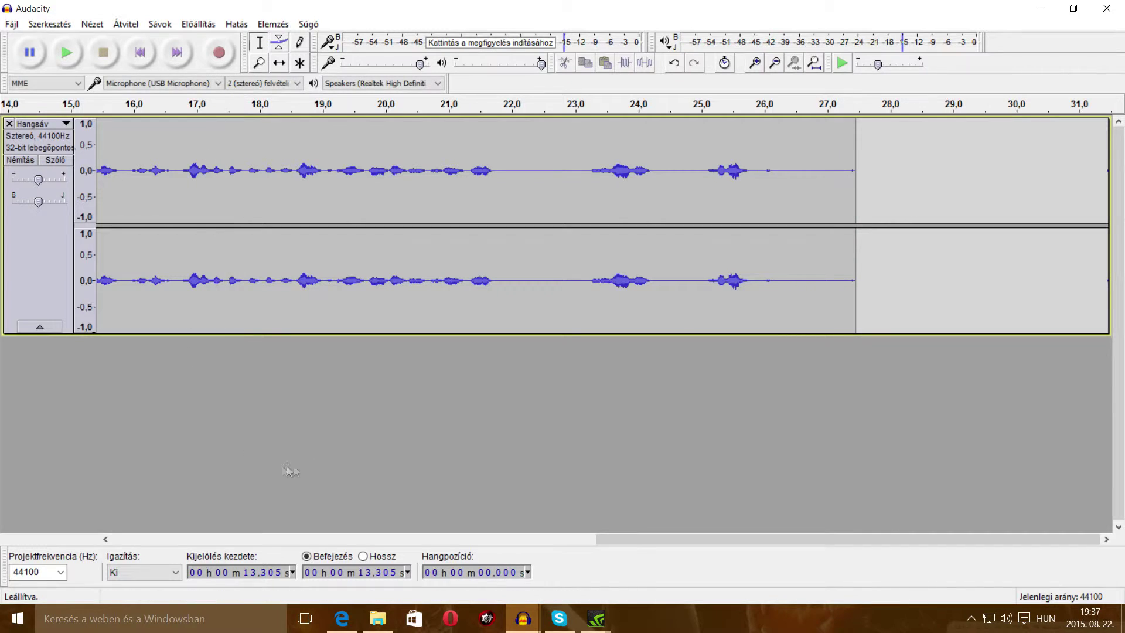
Delete the silent tail of the track and the pauses before the last two spoken phrases, near 22 and 23 seconds
left_click_drag(840, 163, 871, 166)
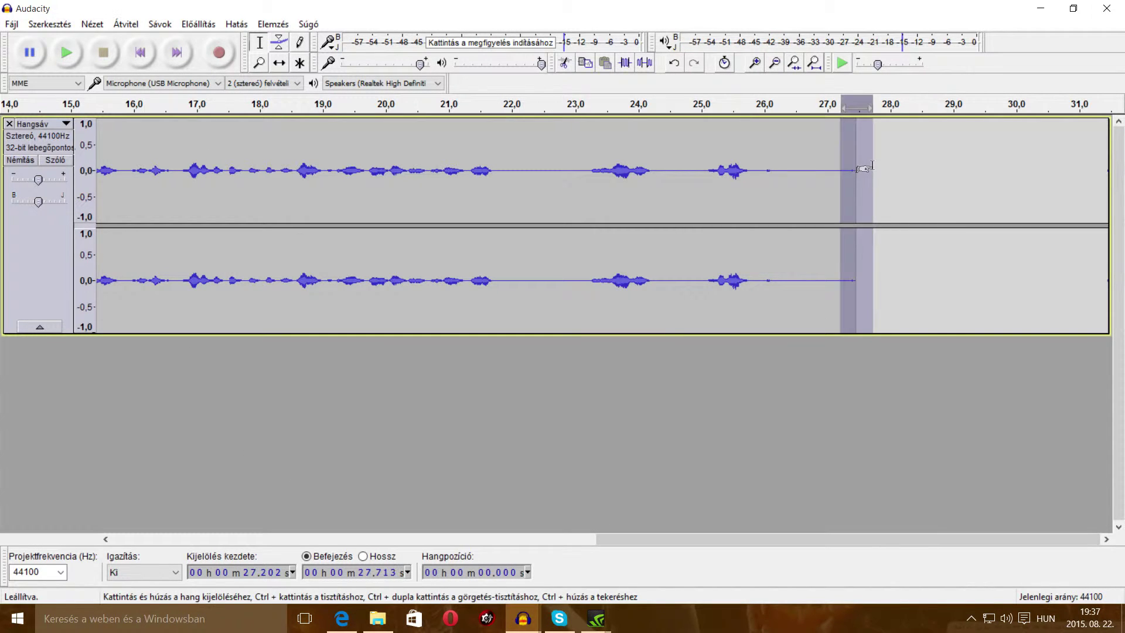
key("Delete")
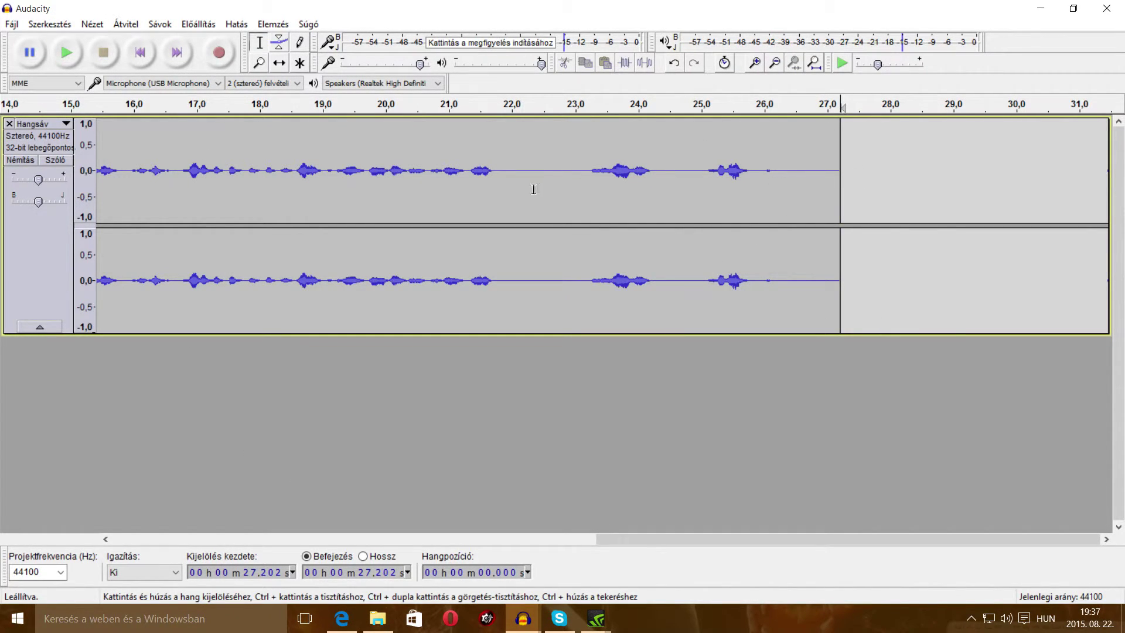
left_click_drag(589, 169, 499, 170)
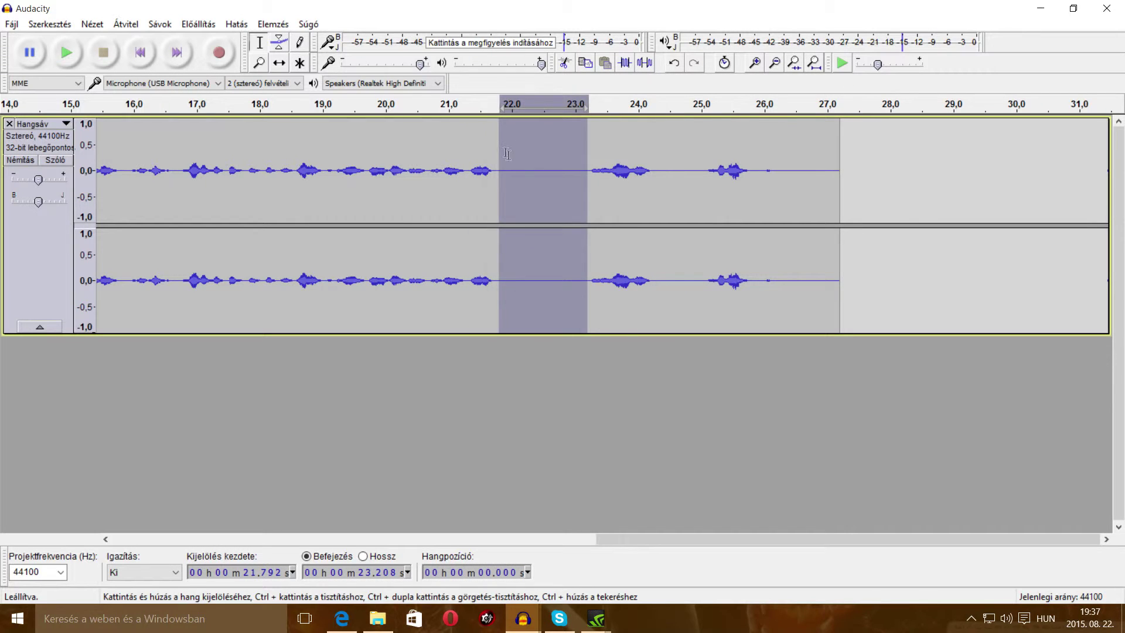
key("Delete")
left_click_drag(692, 164, 761, 159)
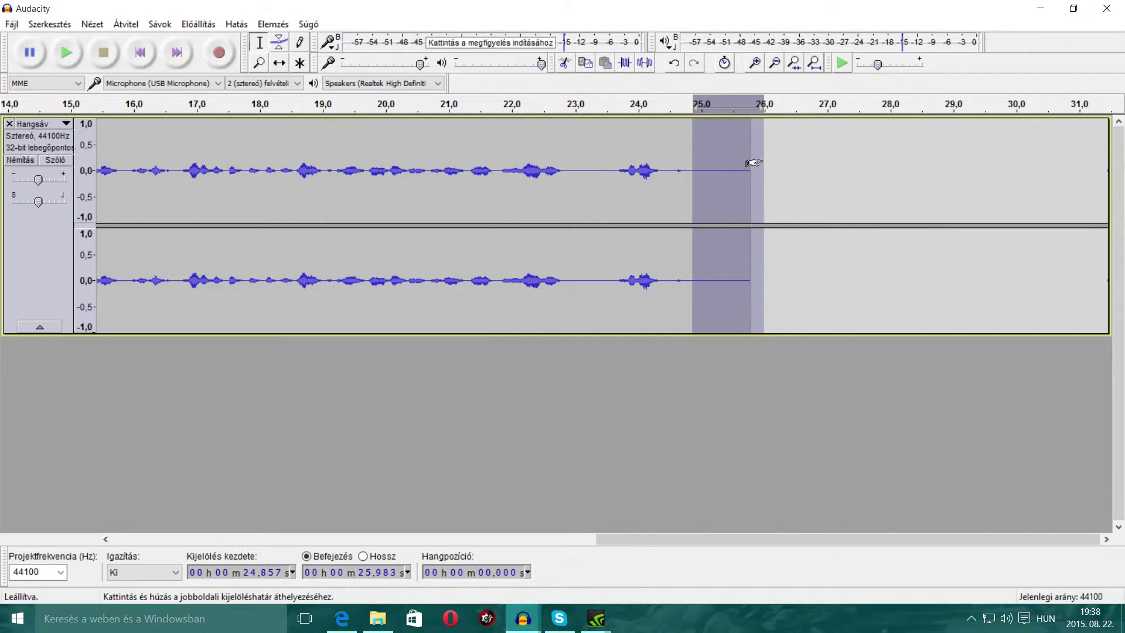
key("Delete")
left_click_drag(607, 157, 572, 159)
key("Delete")
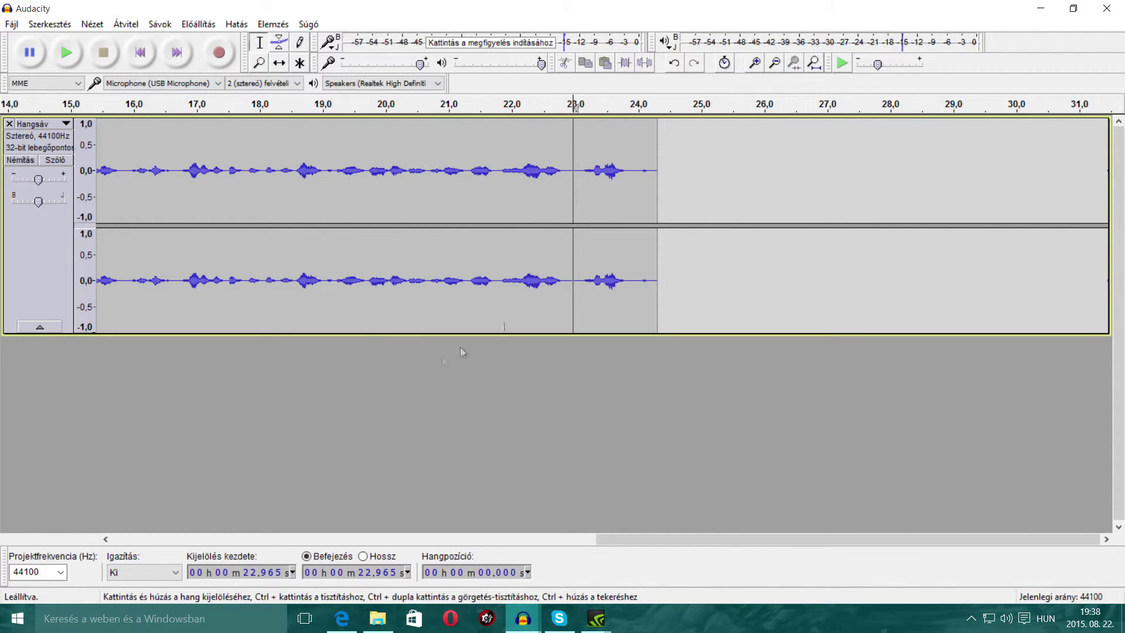
Delete the roughly 13 seconds of silence at the beginning of the track, up to the first spoken phrase
left_click_drag(708, 532, 98, 512)
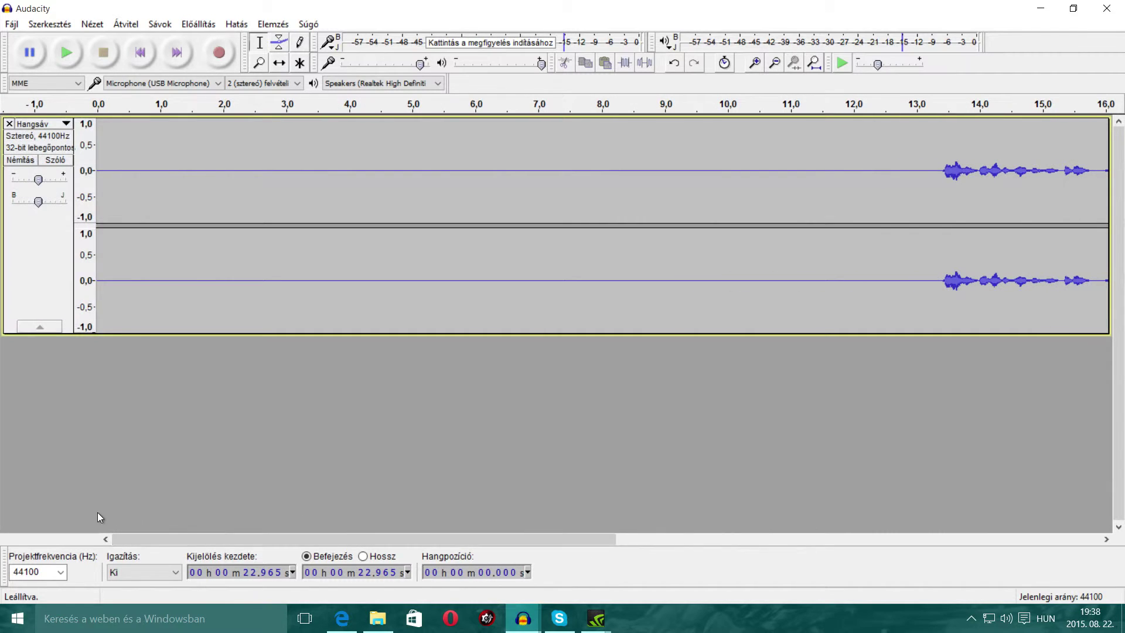
left_click_drag(940, 159, 97, 176)
key("Delete")
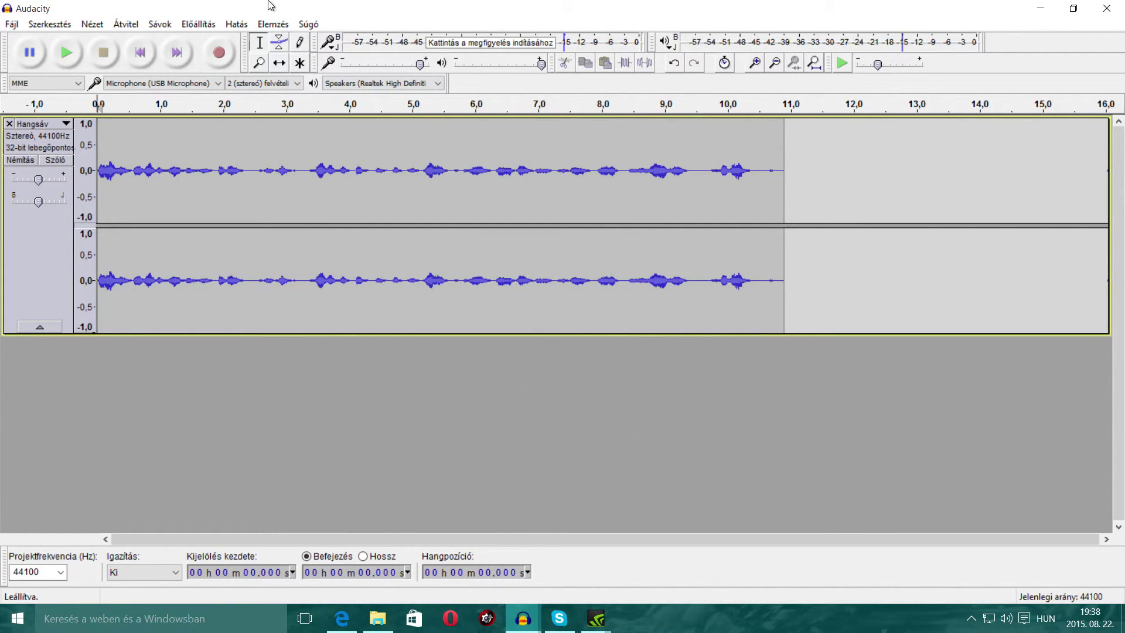